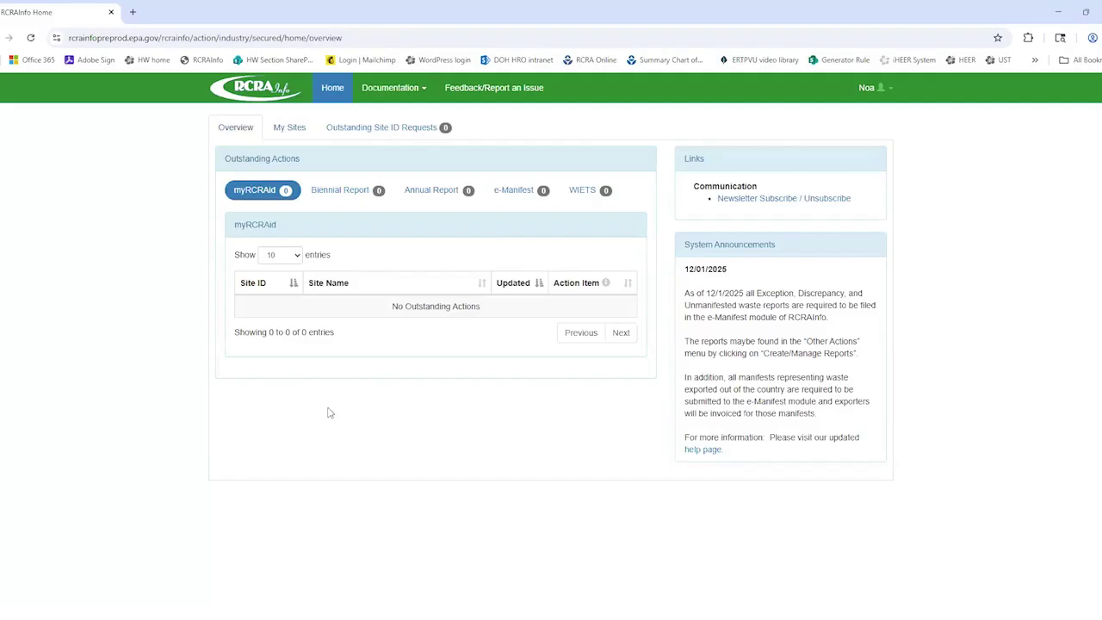
pyautogui.click(290, 129)
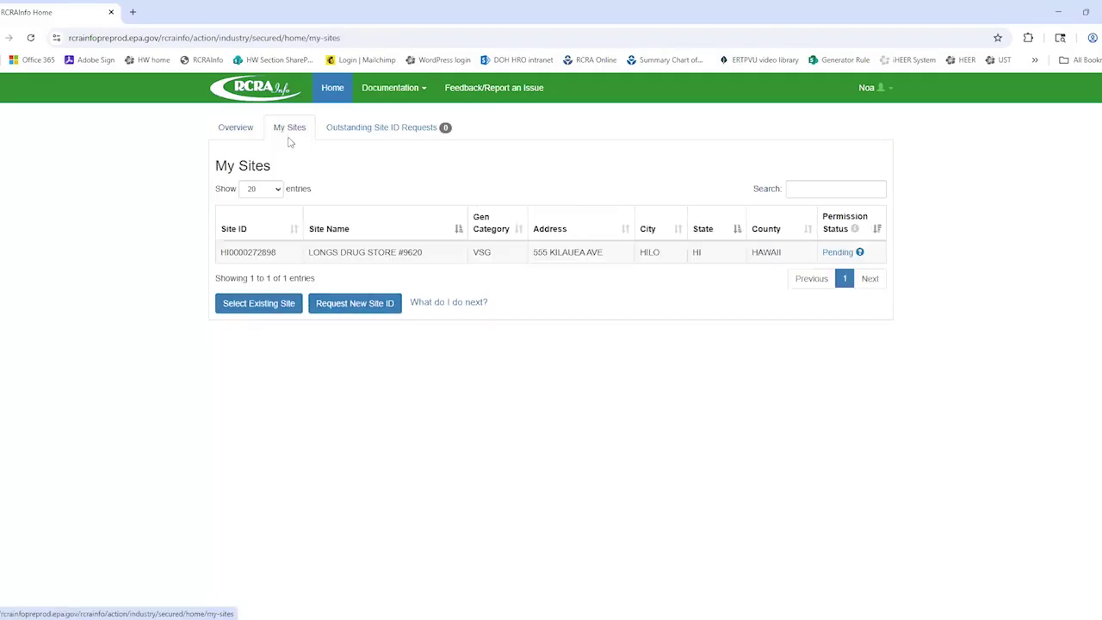
pyautogui.click(284, 311)
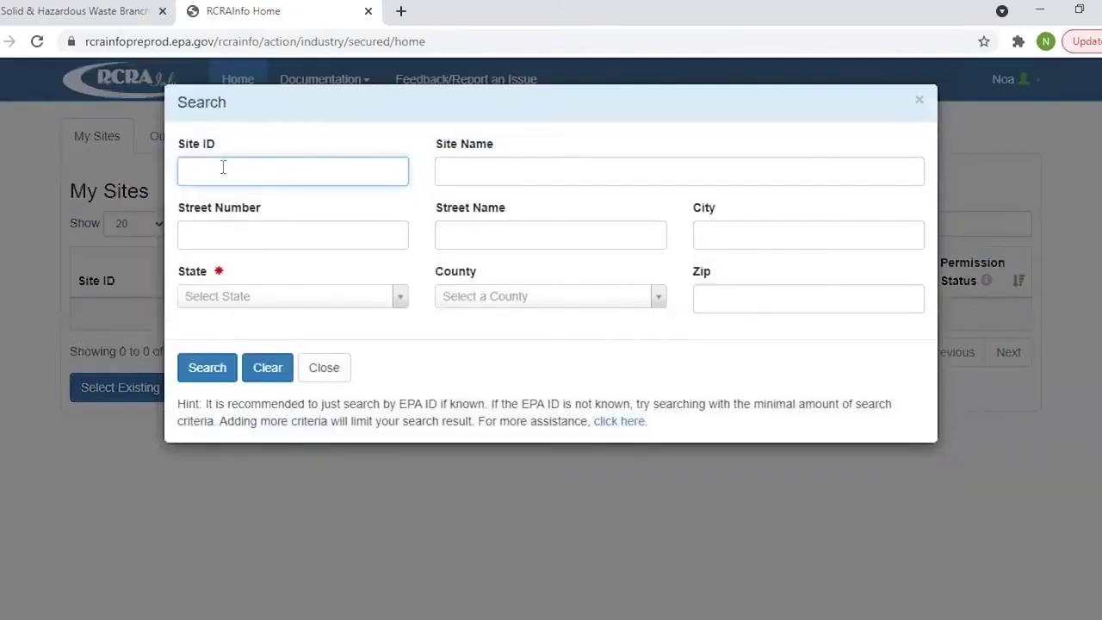
pyautogui.hotkey('ctrl', 'v')
pyautogui.click(211, 371)
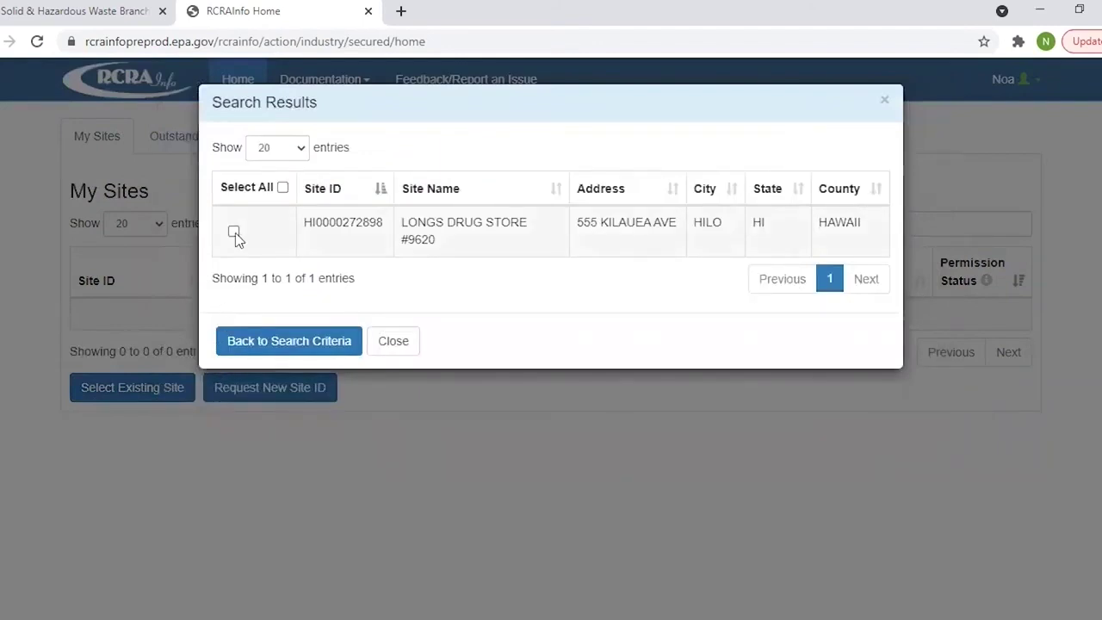
pyautogui.click(235, 232)
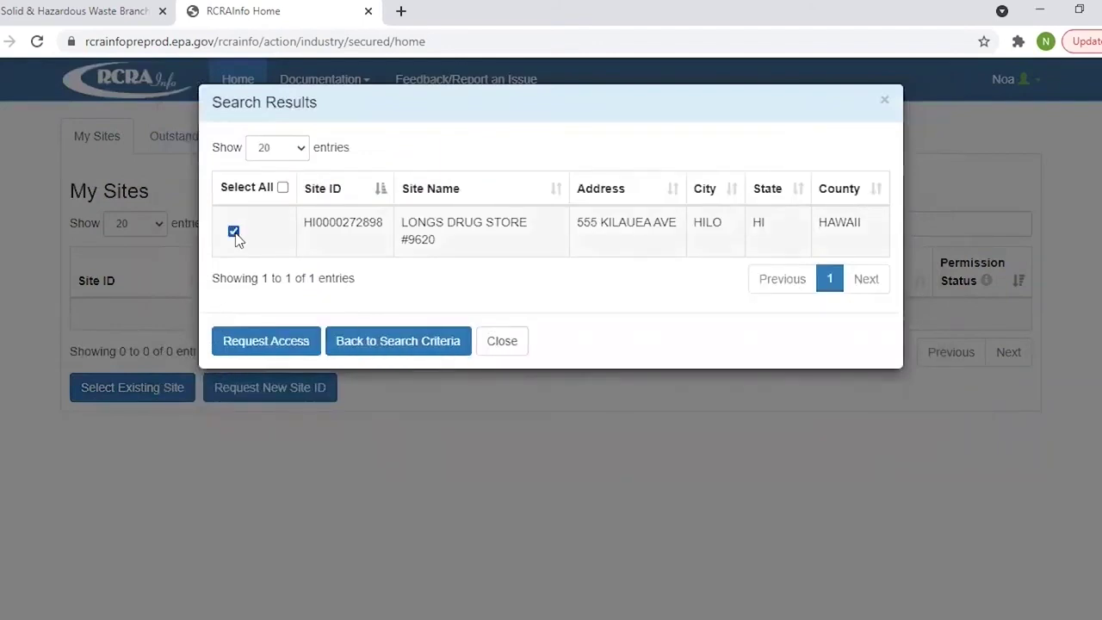
pyautogui.click(251, 345)
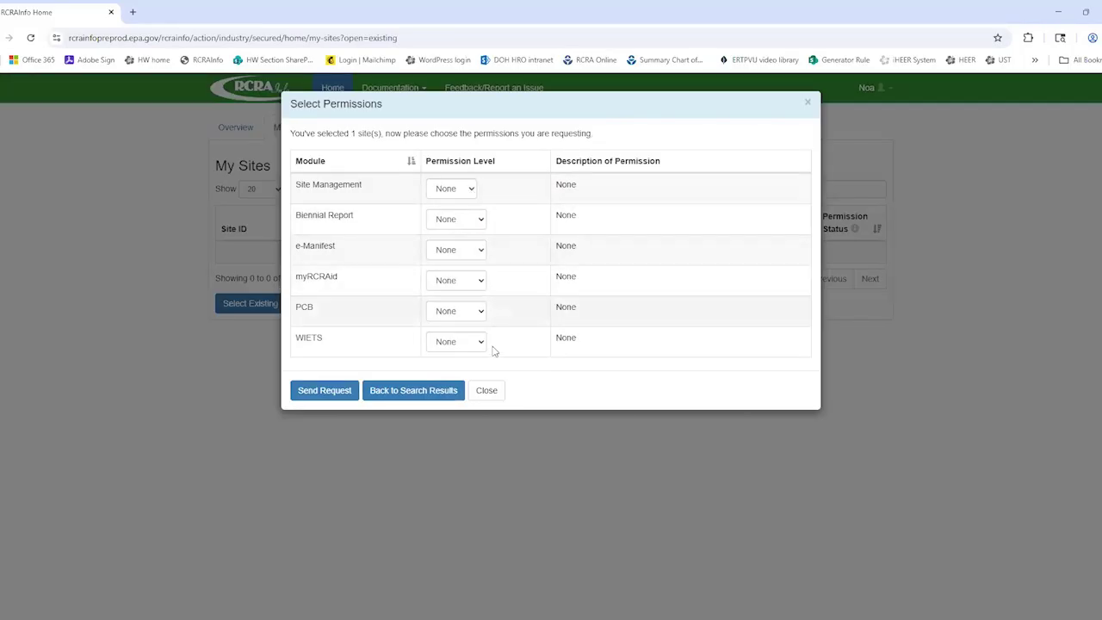
# Step: Keep Site Management at None and request Certifier for both Biennial Report and e-Manifest
pyautogui.click(470, 191)
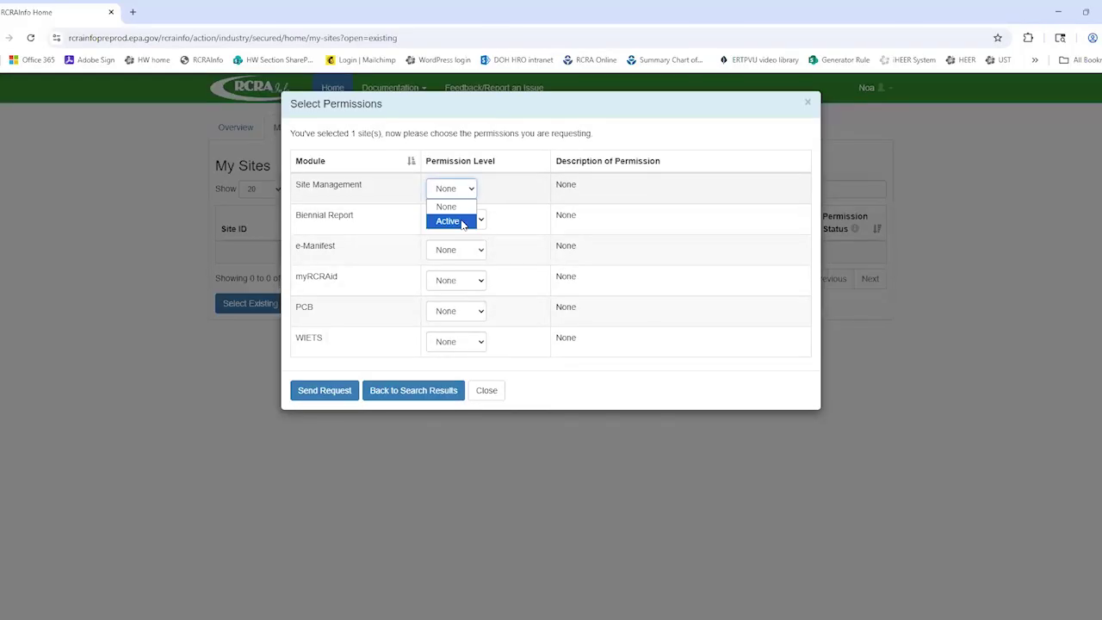
pyautogui.click(462, 223)
pyautogui.click(472, 189)
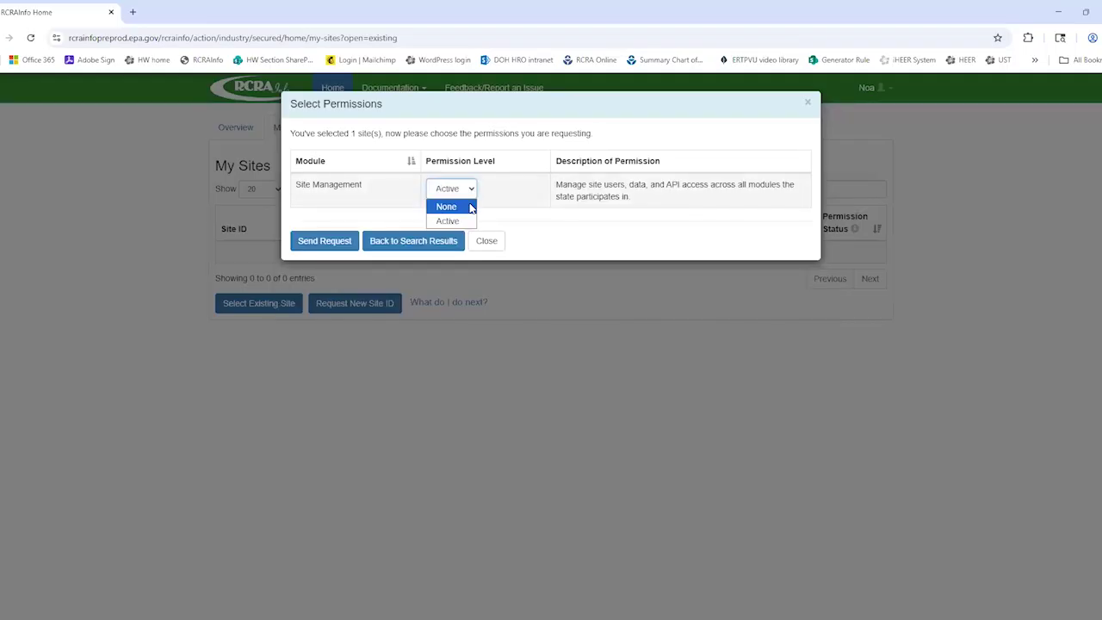
pyautogui.click(446, 207)
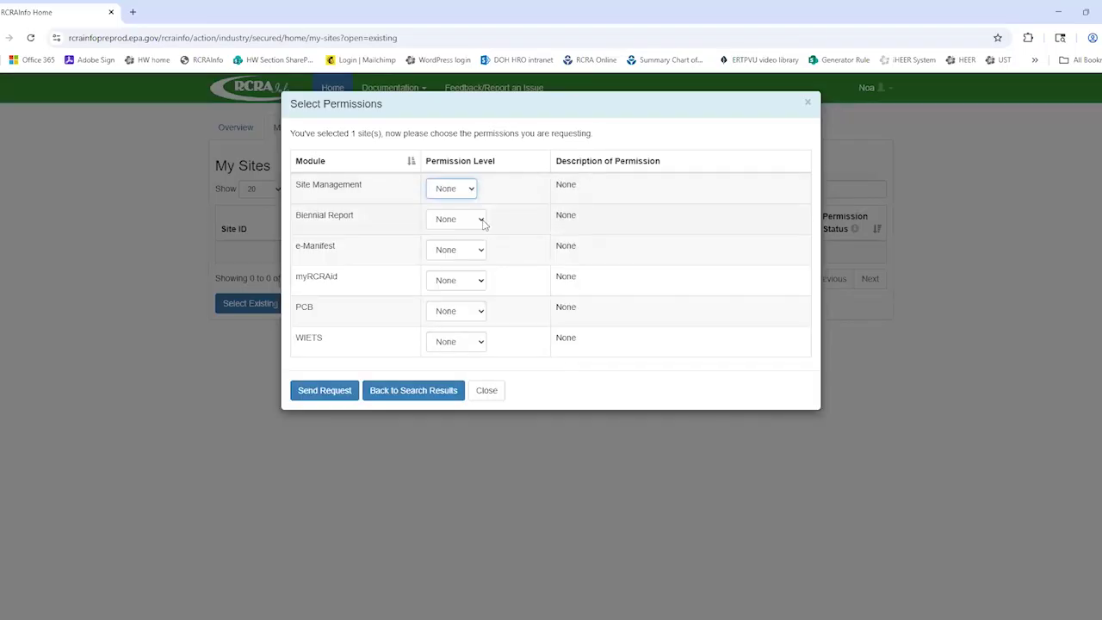
pyautogui.click(483, 221)
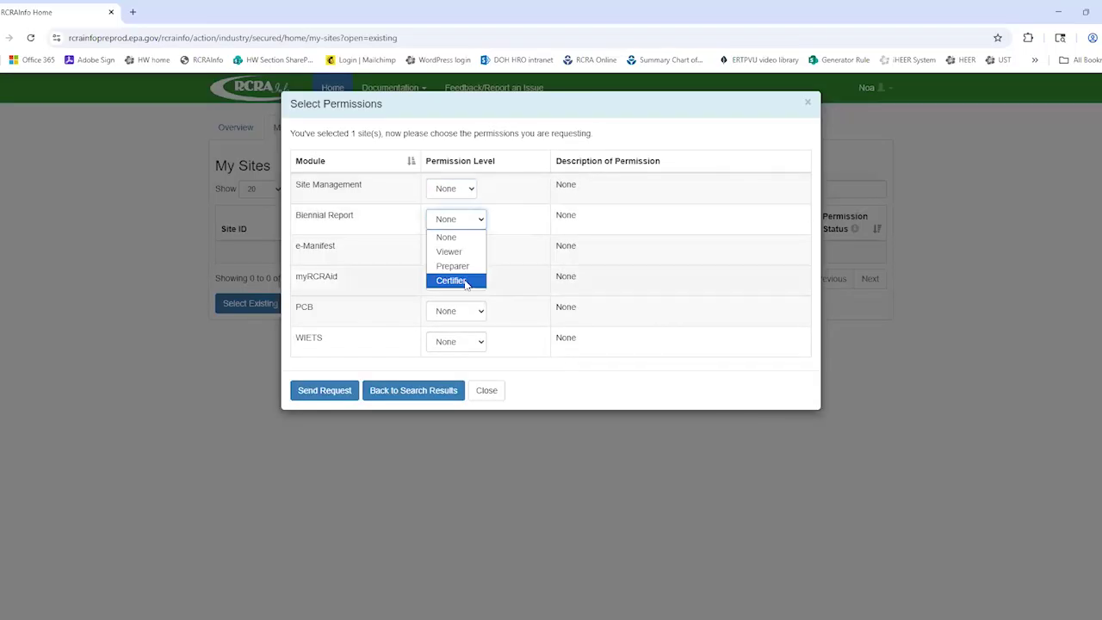
pyautogui.click(465, 282)
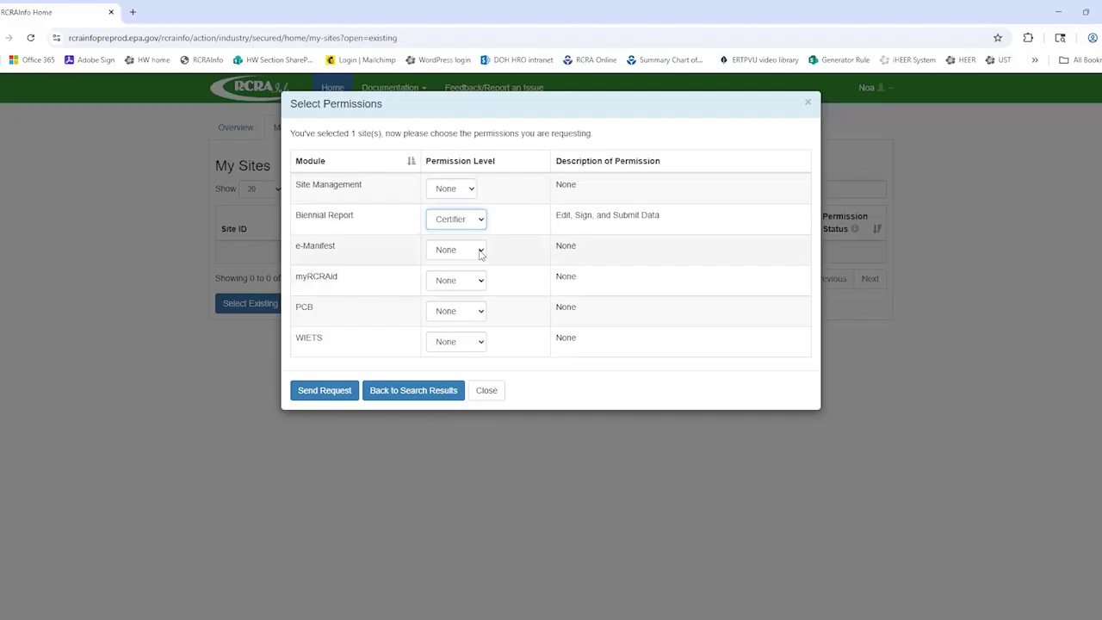
pyautogui.click(481, 251)
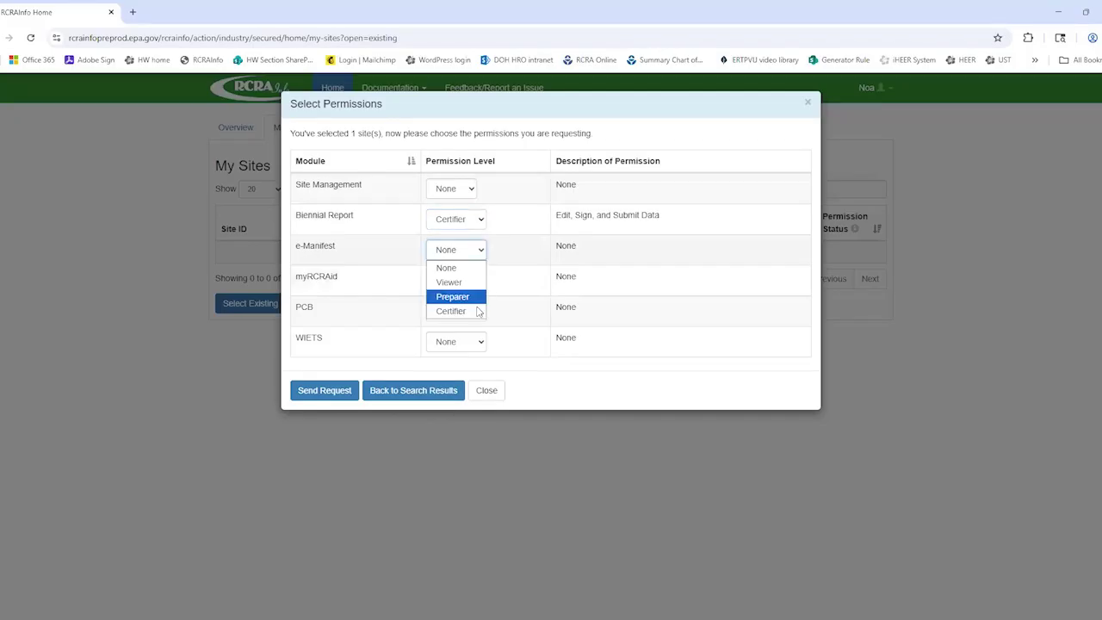
pyautogui.click(479, 312)
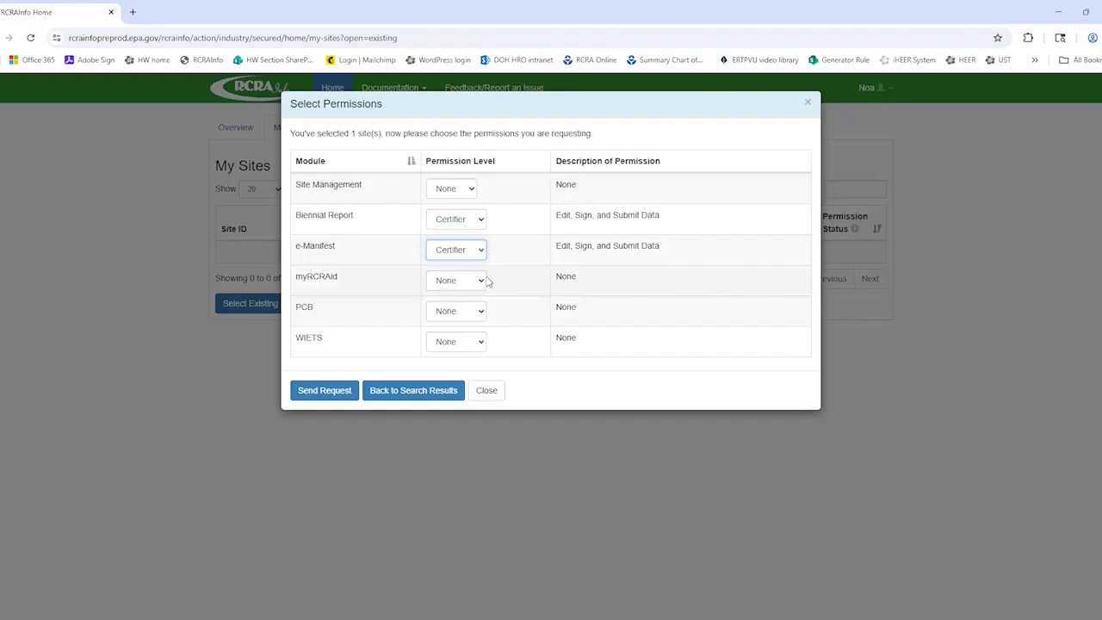
# Step: Set the myRCRAid permission level to Certifier and send the access request
pyautogui.click(483, 281)
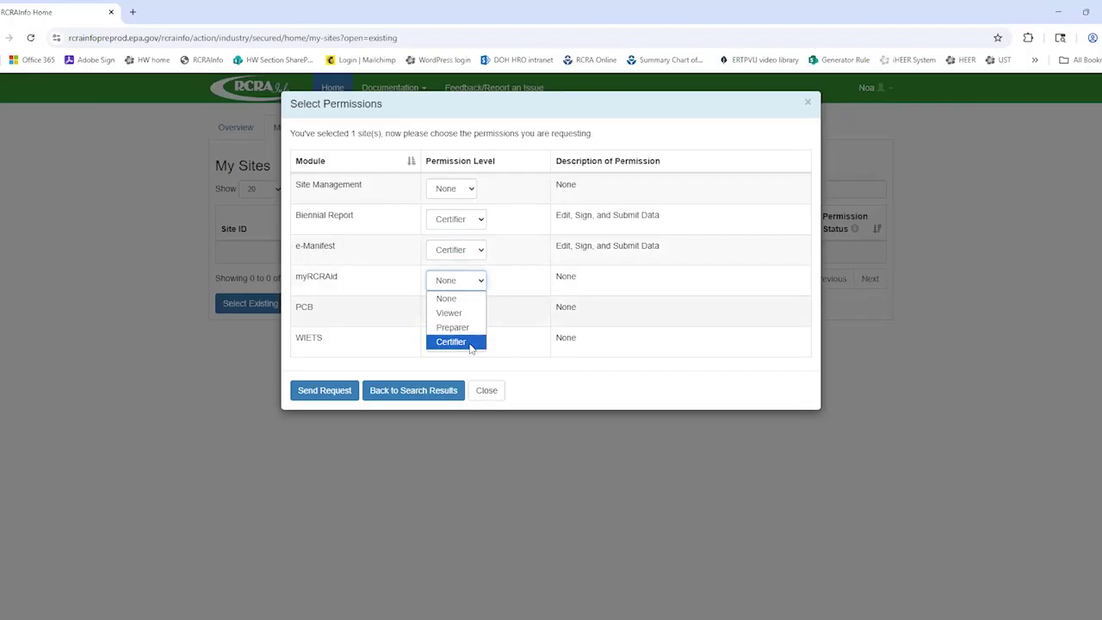
pyautogui.click(472, 343)
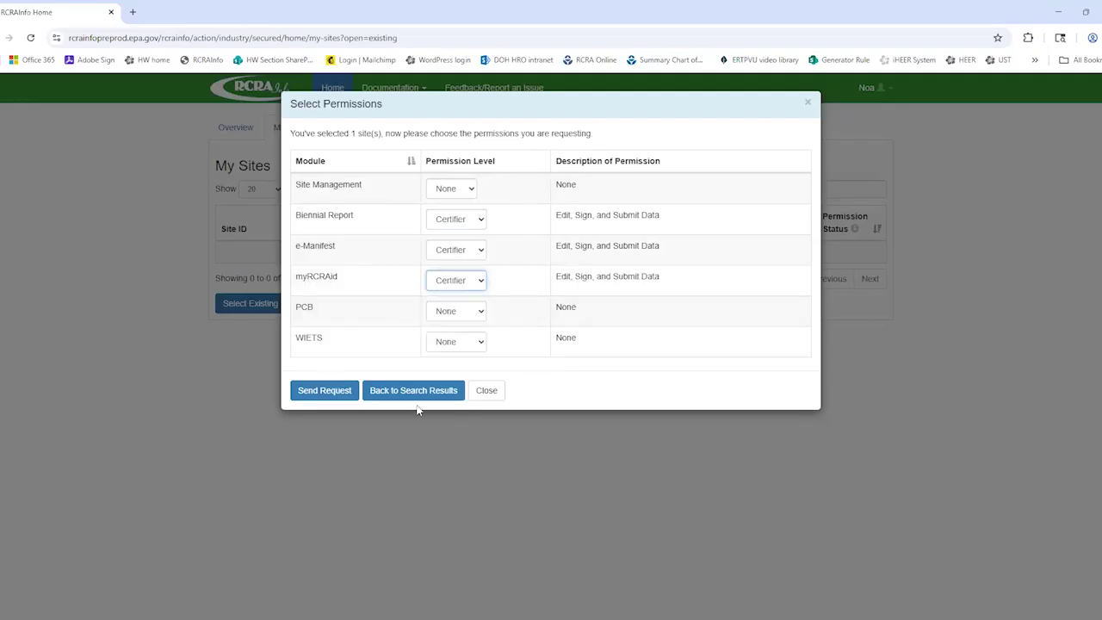
pyautogui.click(315, 392)
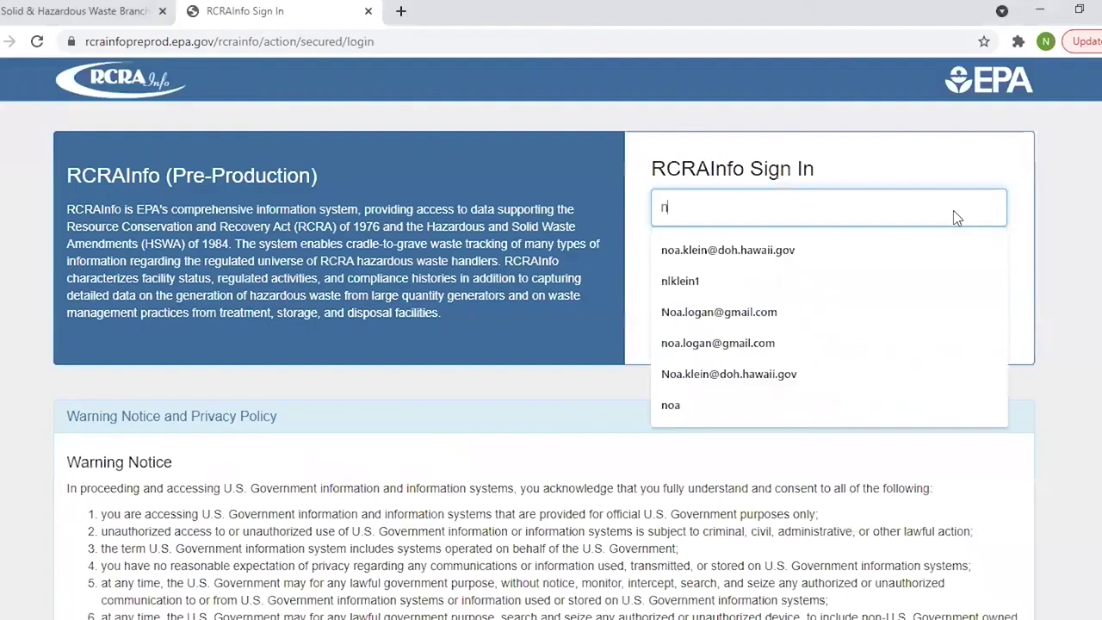
# Step: Sign in to RCRAInfo with the account username and password
pyautogui.press('Tab')
pyautogui.write('*************')
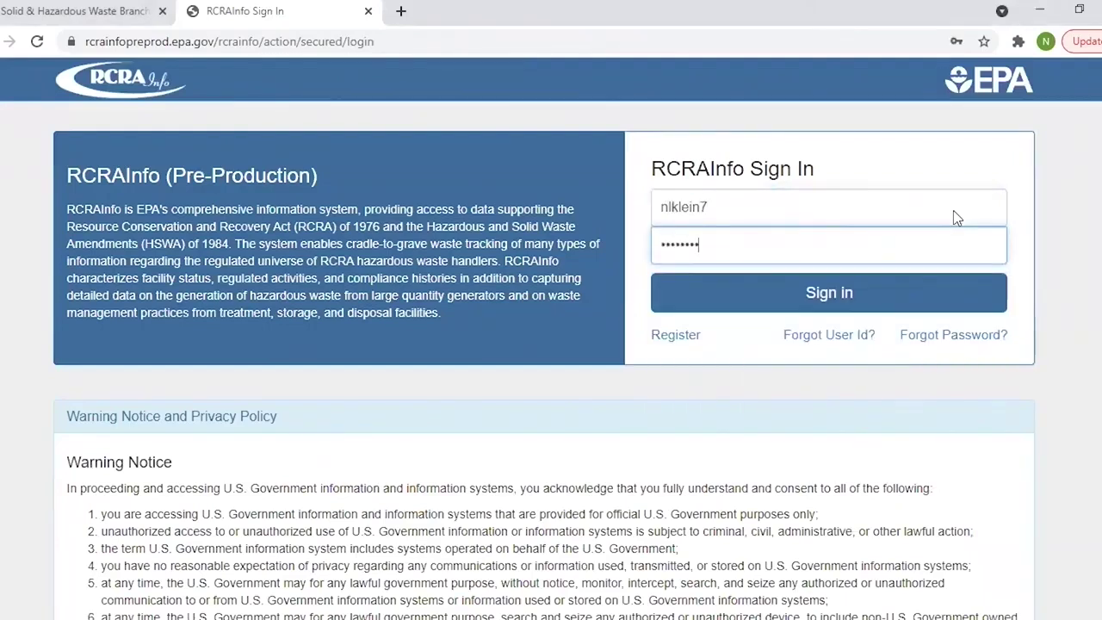
pyautogui.press('Return')
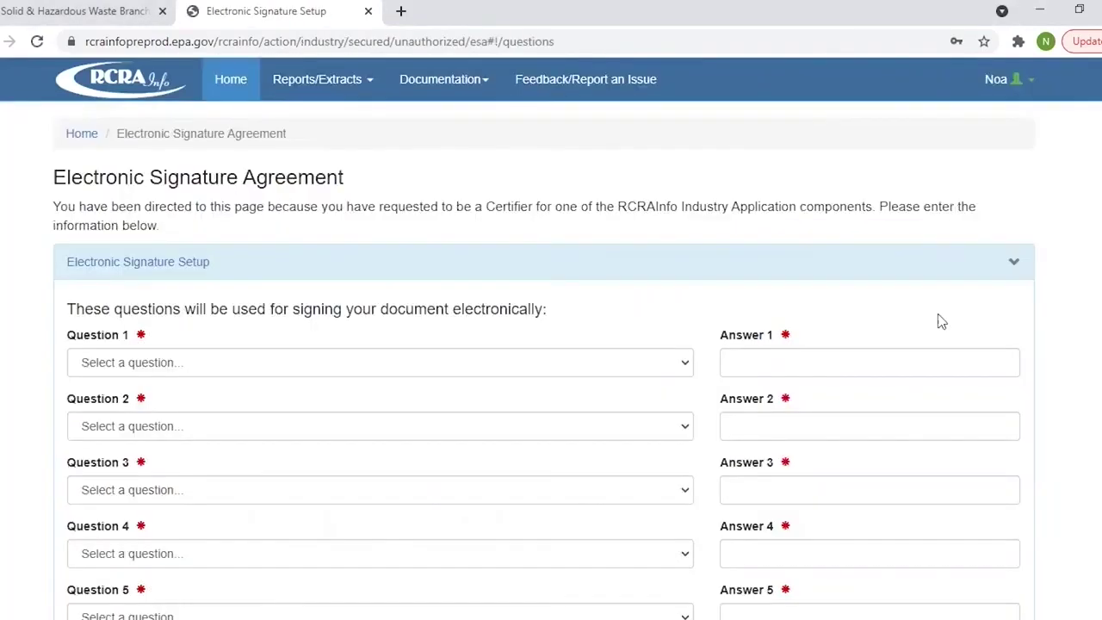
# Step: Pick the oldest-sibling question for security question 1, enter its answer, and submit the questions
pyautogui.click(686, 363)
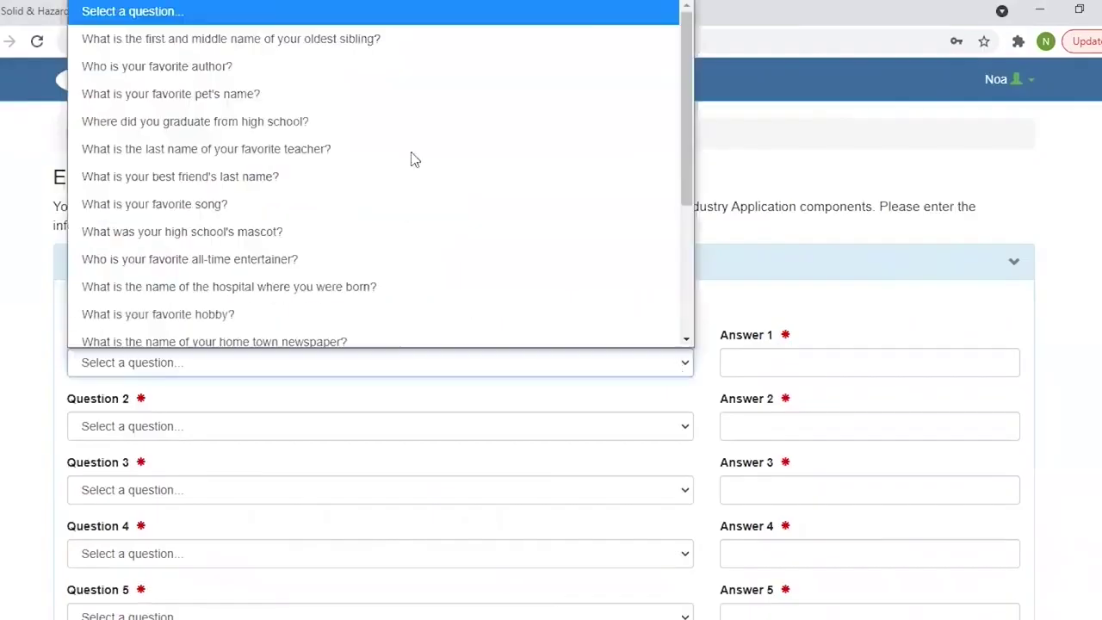
pyautogui.click(306, 34)
pyautogui.click(812, 363)
pyautogui.write('••••••')
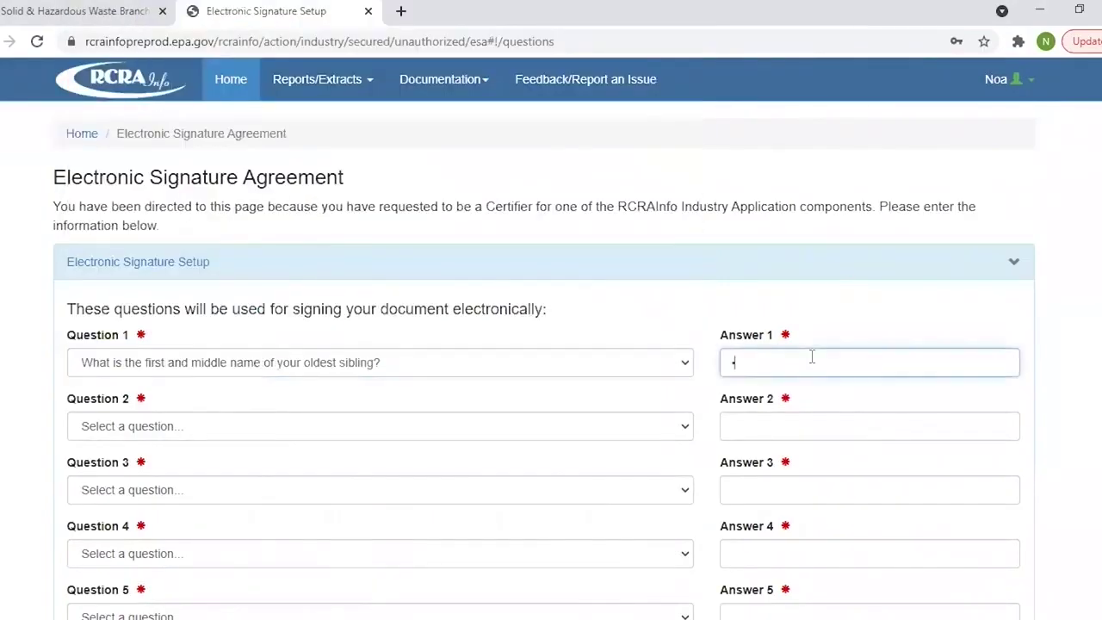
pyautogui.press('BackSpace')
pyautogui.press('BackSpace')
pyautogui.press('BackSpace')
pyautogui.press('BackSpace')
pyautogui.press('BackSpace')
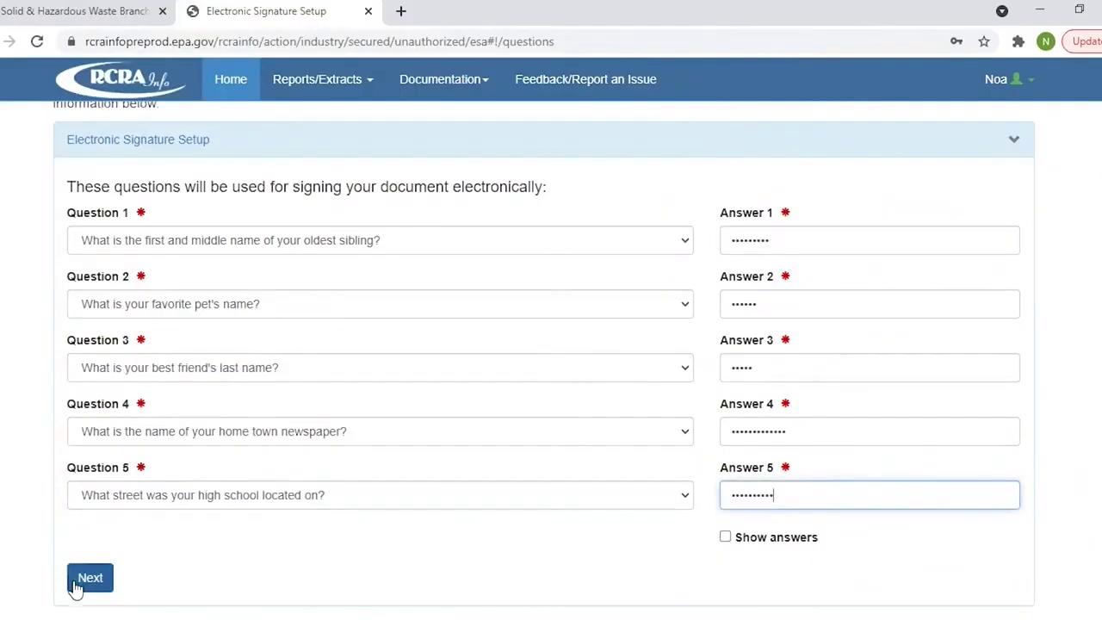
pyautogui.click(81, 581)
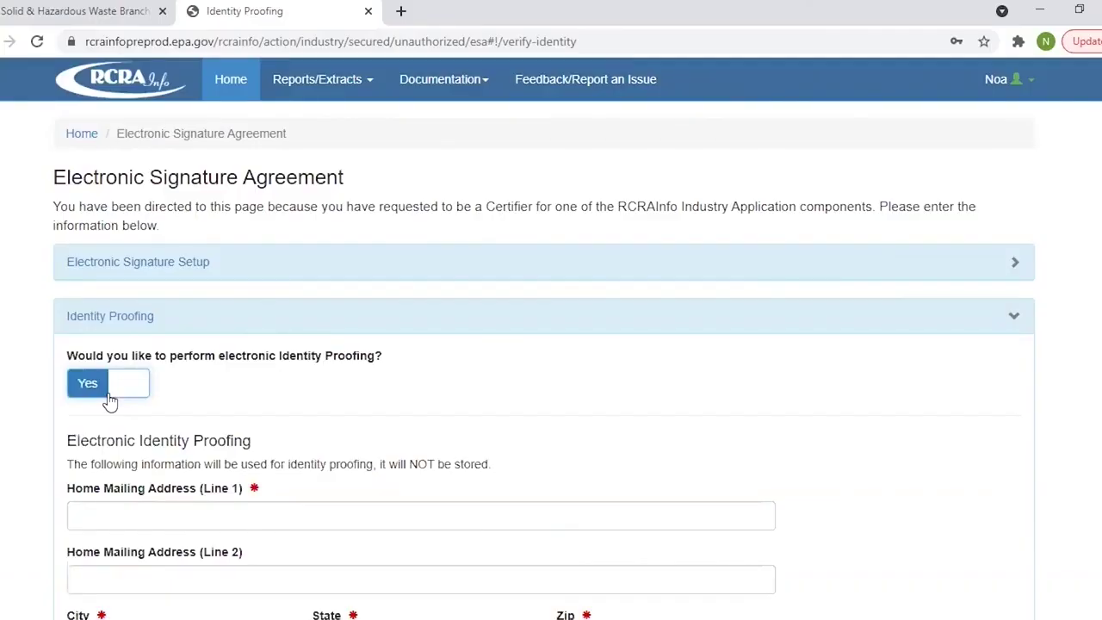
pyautogui.click(110, 396)
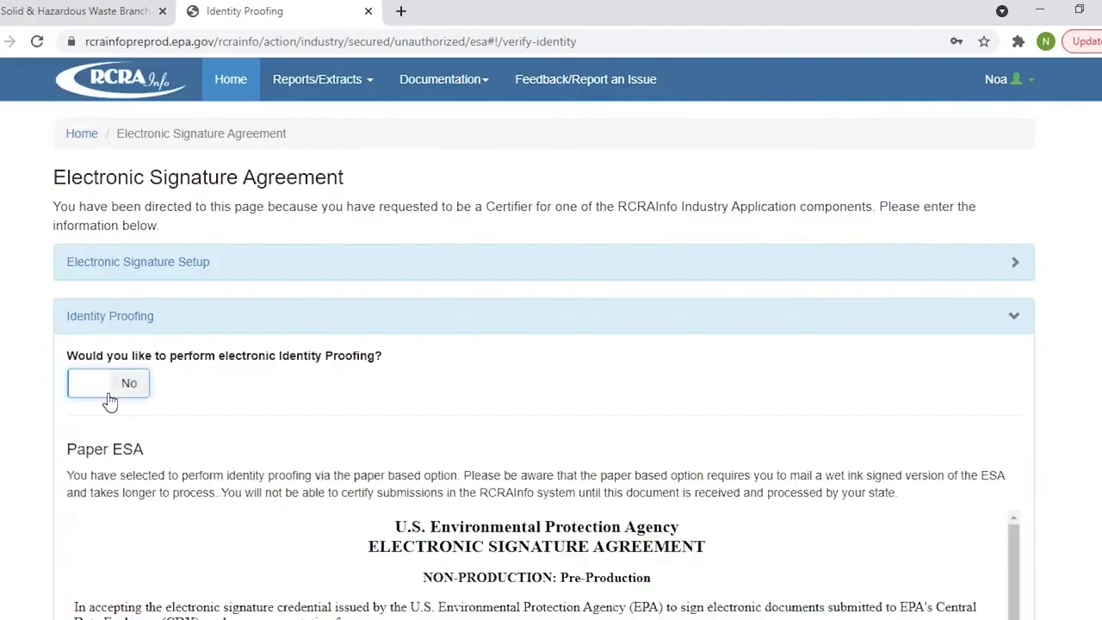
pyautogui.scroll(-2, 109, 401)
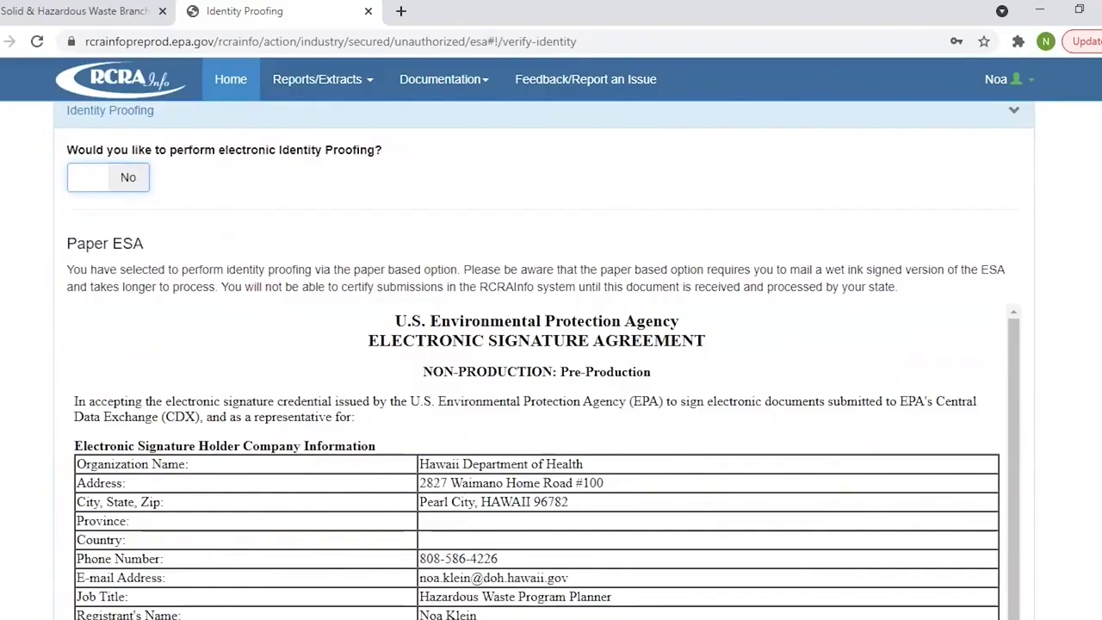
pyautogui.scroll(2, 613, 354)
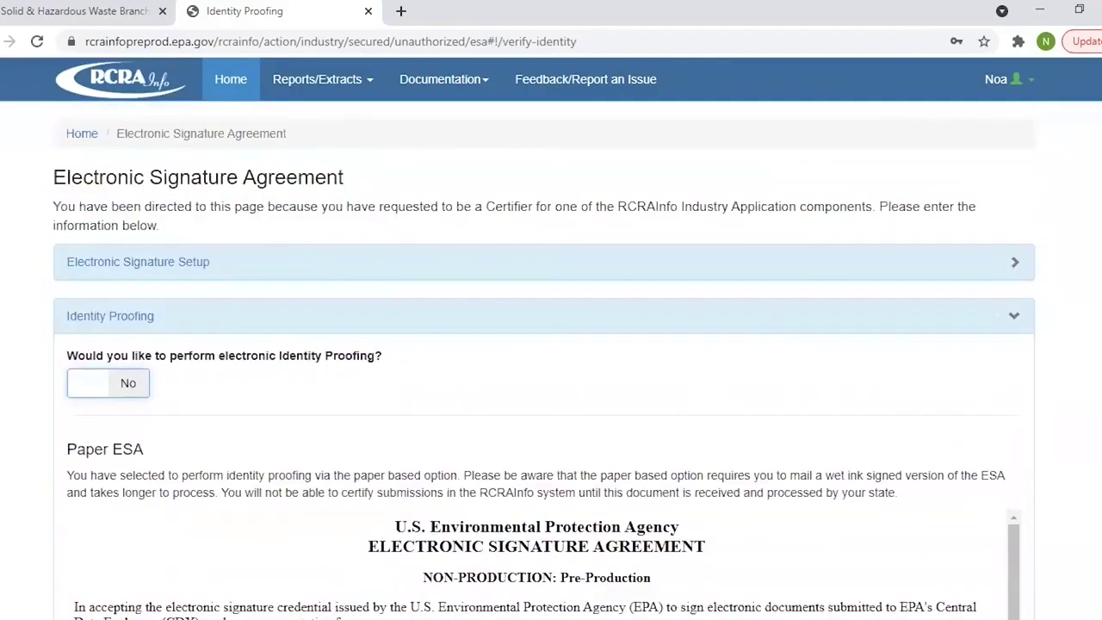
pyautogui.click(103, 390)
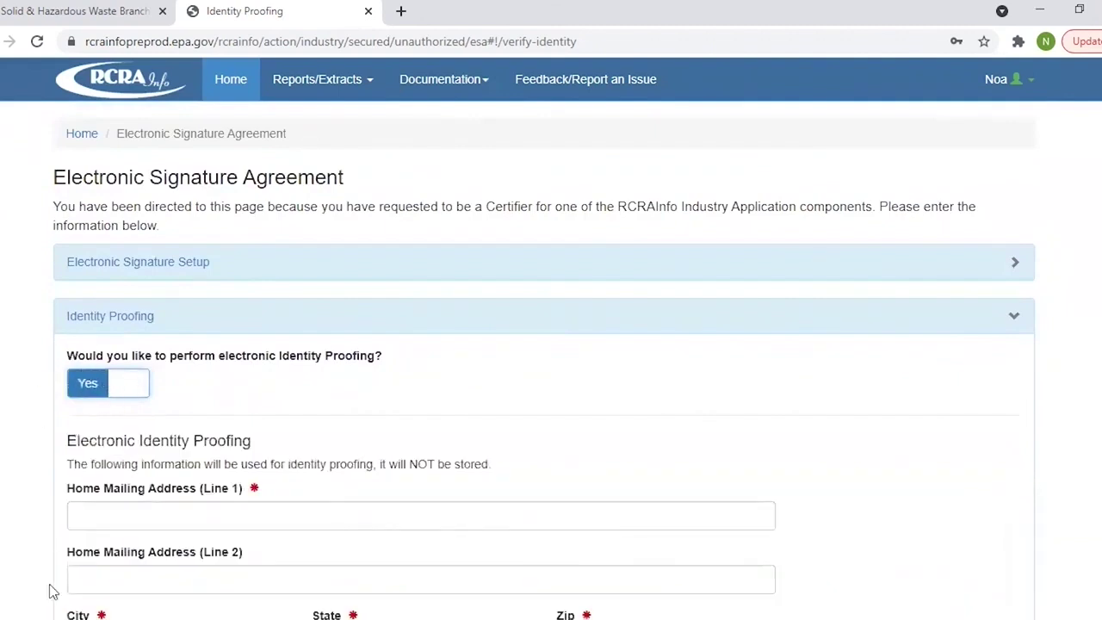